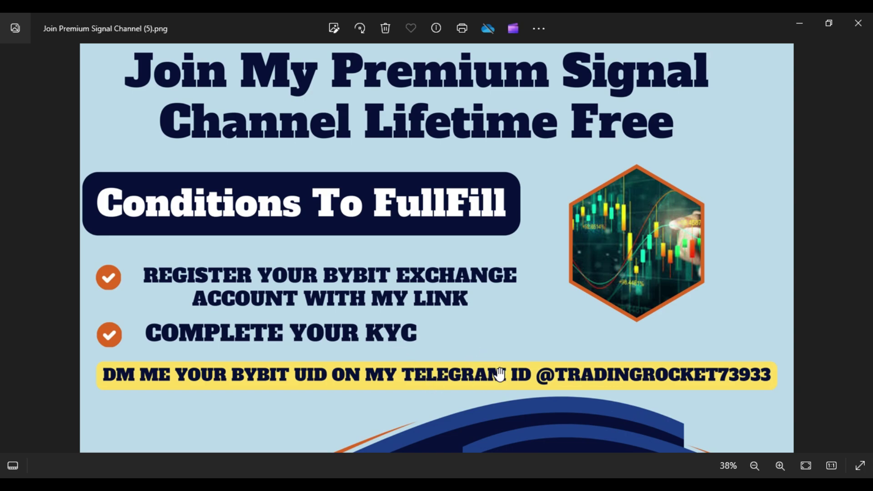
- Zoom out the signal-channel promo image and minimize Windows Photos to reveal the CoinGecko page
scroll(500, 374, down, 4)
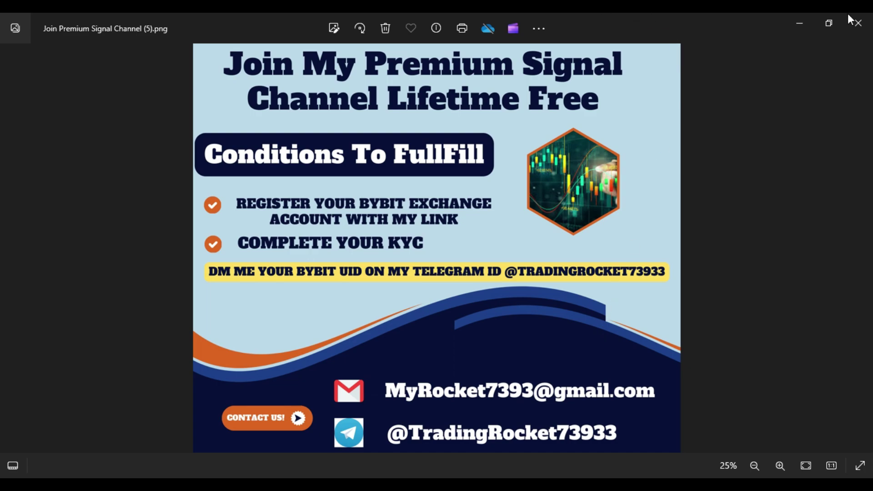
click(798, 26)
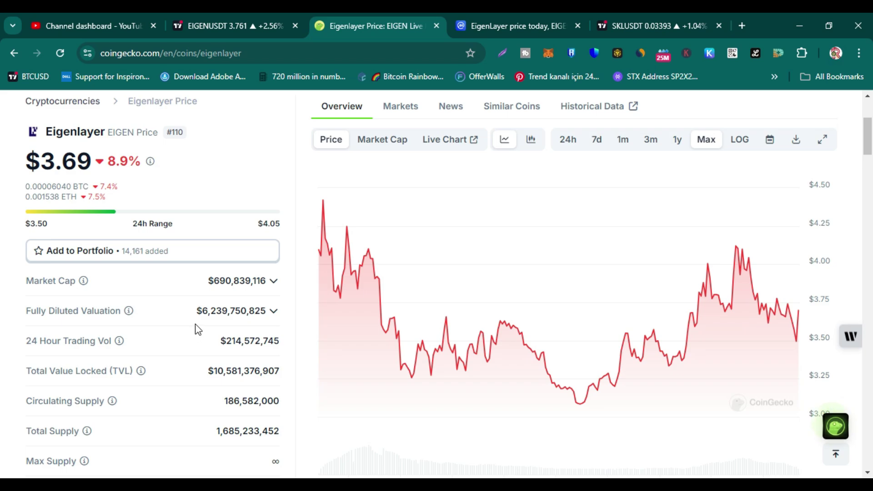
- Read values off the EIGEN price chart, then scroll down to the token's About section
mouse_move(462, 359)
mouse_move(331, 390)
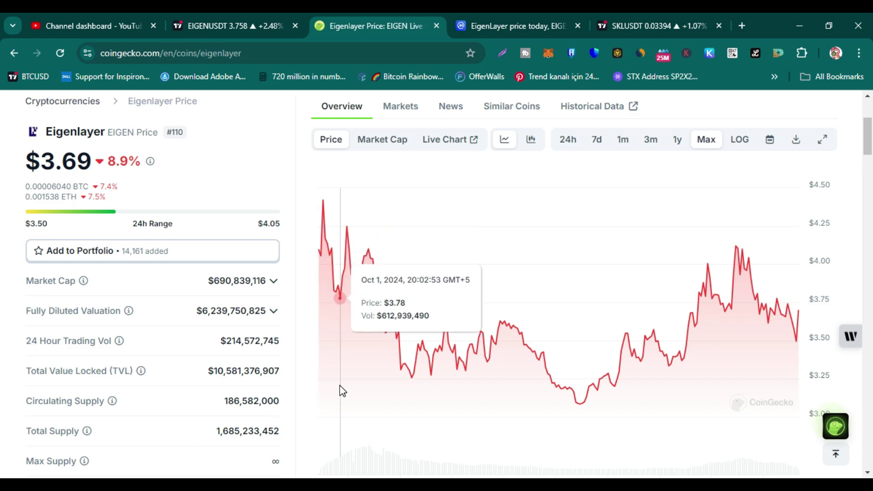
scroll(340, 388, down, 5)
scroll(340, 387, down, 4)
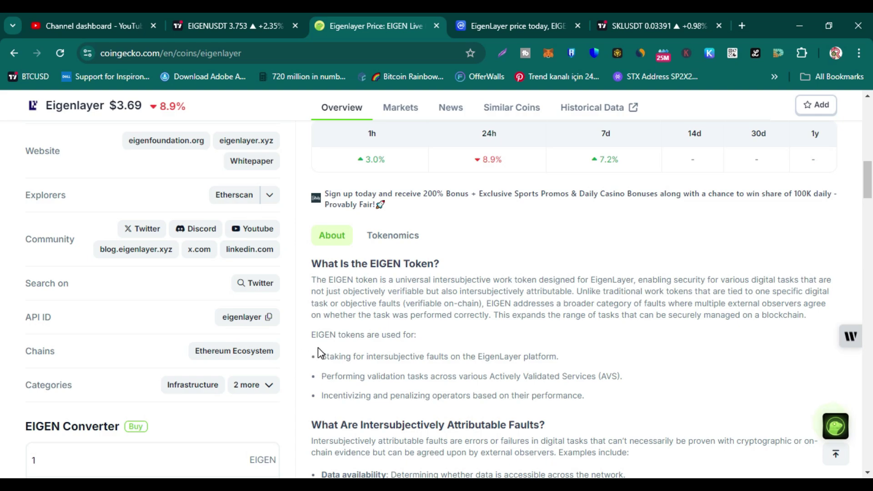
- Expand Eigenlayer's remaining categories with '2 more'
scroll(317, 347, down, 1)
click(270, 328)
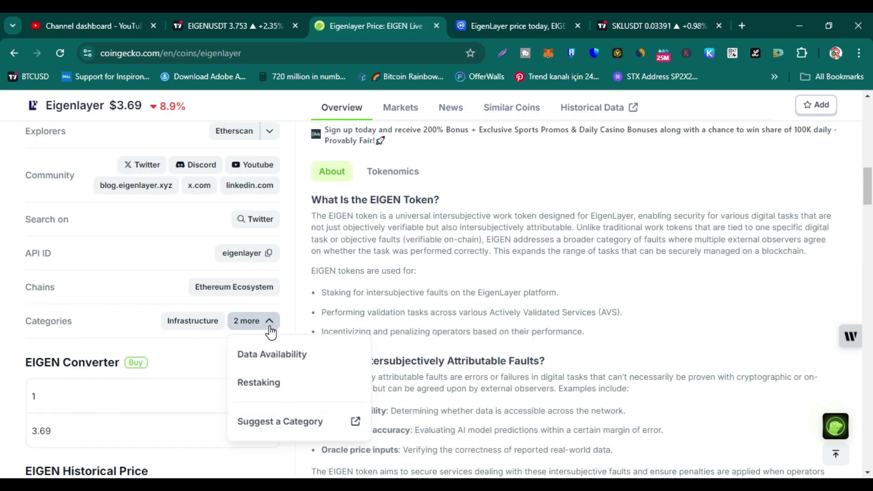
scroll(432, 318, down, 5)
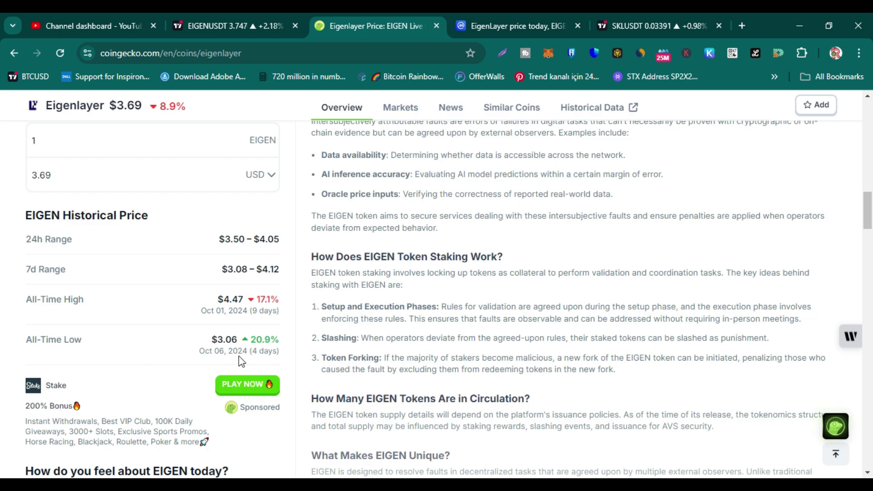
- Scroll to the Eigenlayer markets table, led by Gate.io at $3.70, and minimize Photos
scroll(269, 353, down, 8)
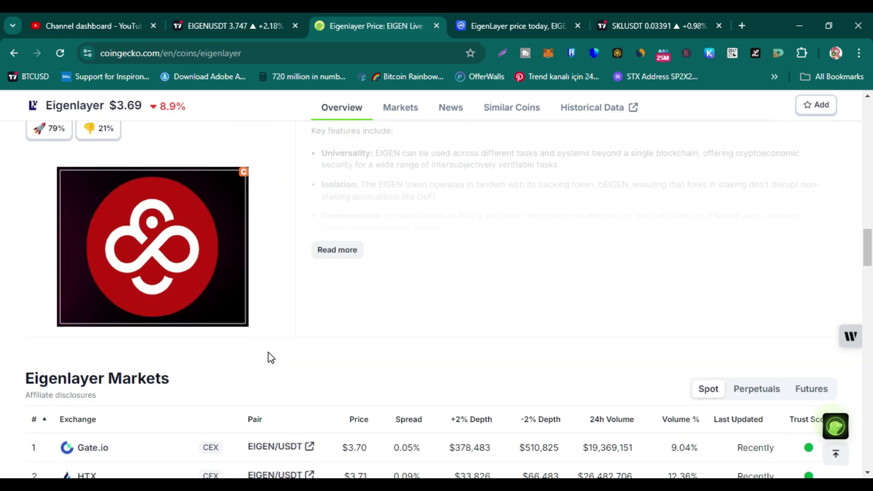
scroll(269, 358, down, 1)
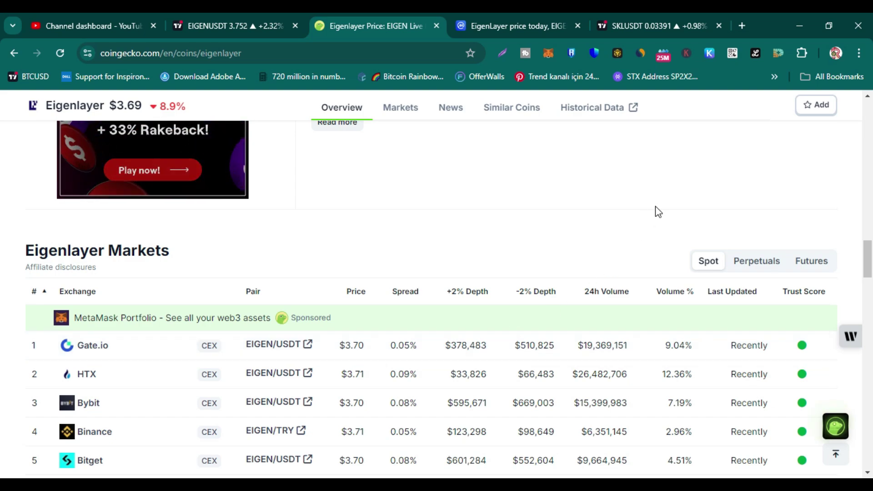
scroll(658, 212, down, 2)
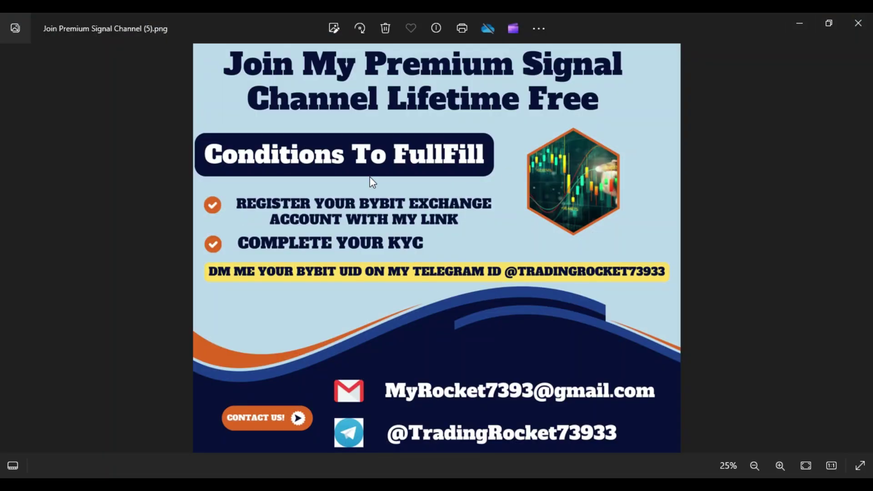
click(799, 26)
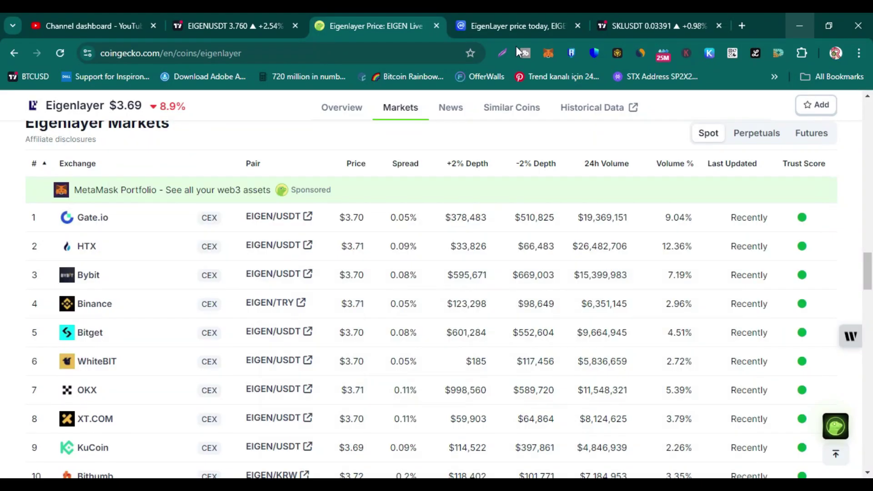
- Switch to the EIGENUSDT TradingView tab and make the 1h Binance chart full screen
click(208, 26)
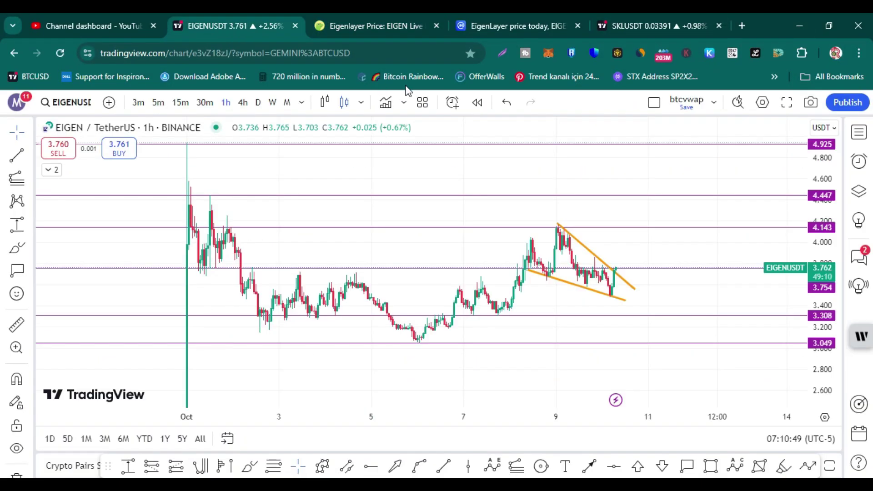
click(789, 104)
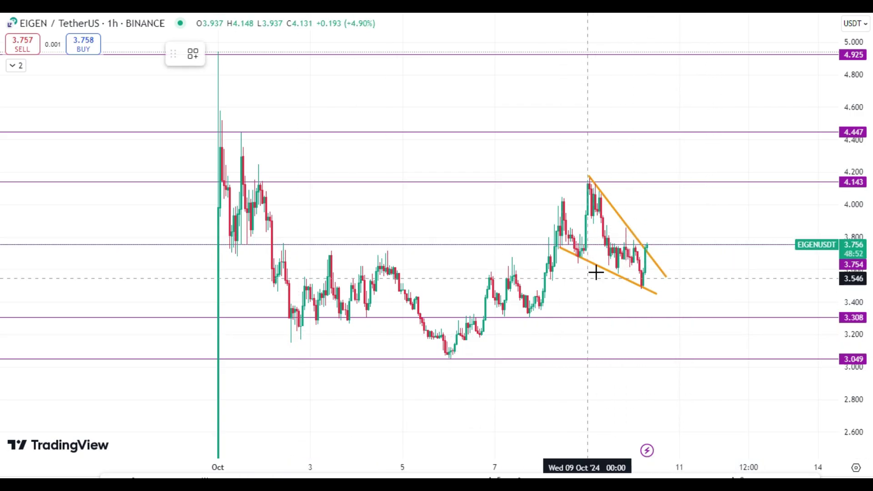
- Measure the 0.390 (10.38%) rise from 3.755 to 4.143 and delete the cyan arc sketched over the wedge
mouse_move(662, 235)
mouse_down()
mouse_move(632, 240)
mouse_move(646, 249)
mouse_move(659, 233)
mouse_up()
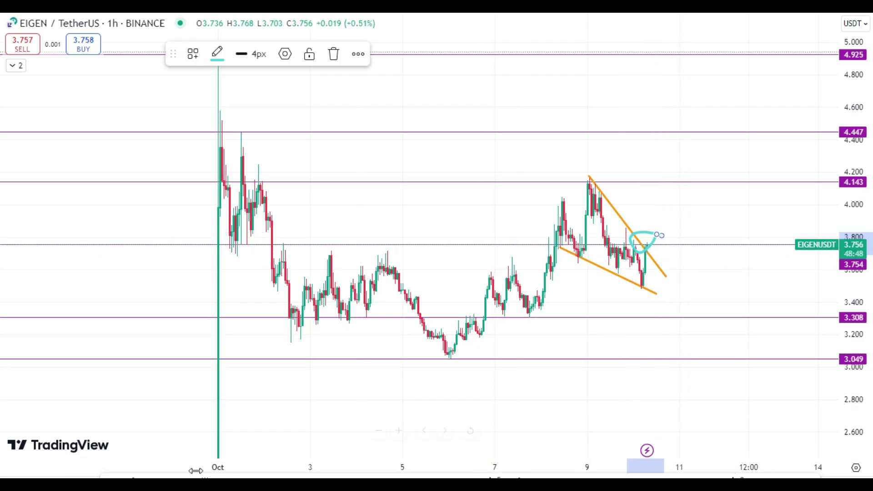
click(491, 355)
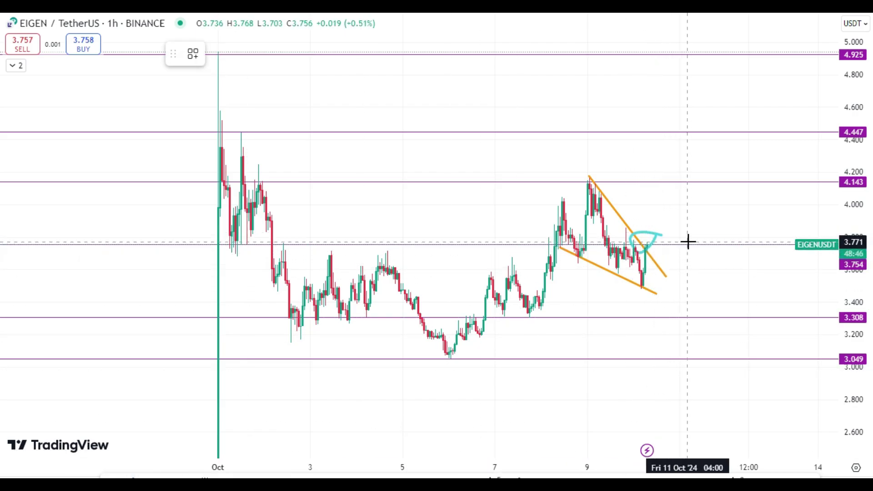
click(710, 182)
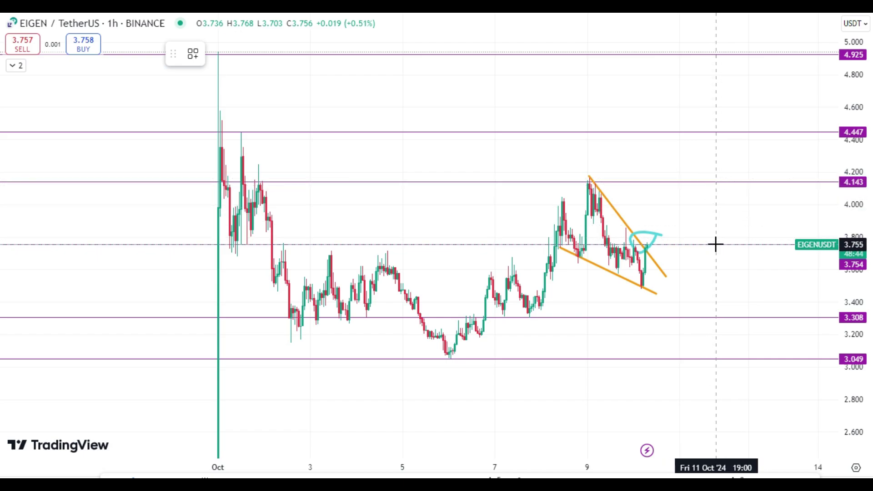
shift+click(716, 244)
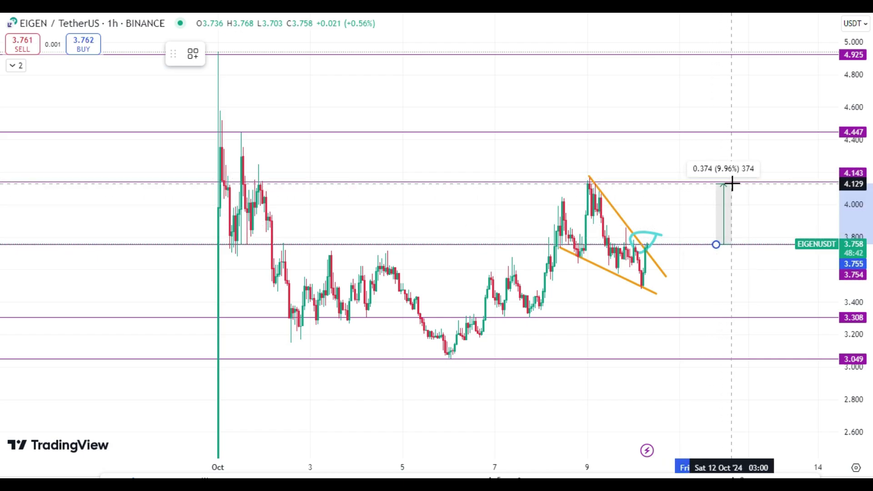
click(737, 181)
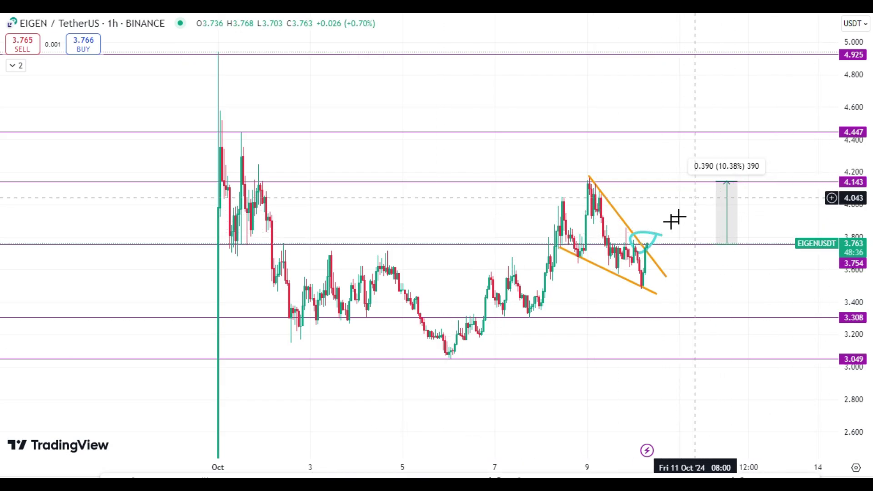
click(659, 237)
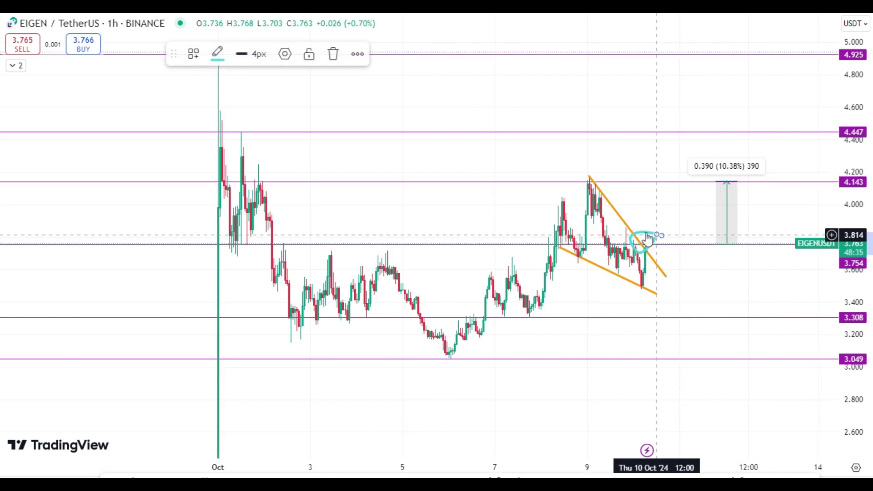
click(335, 59)
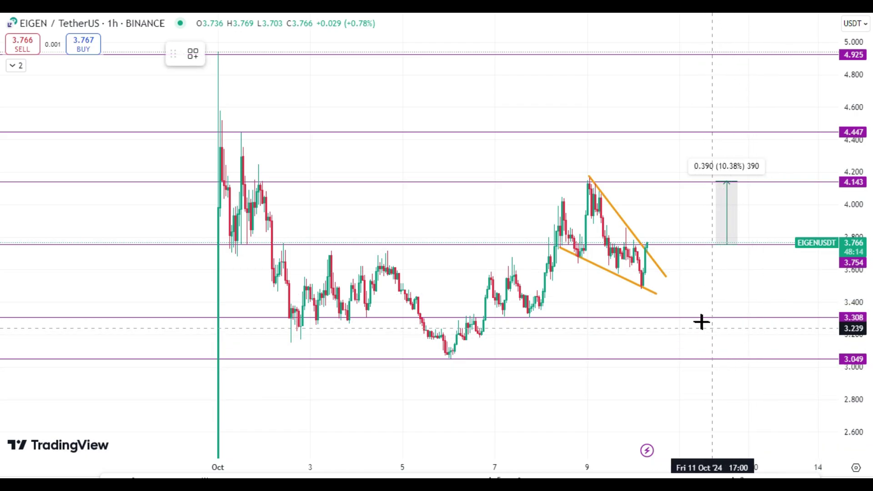
- Draw a black zigzag path projecting a drop from the wedge breakout via 3.308 to 3.049
drag(665, 244, 696, 288)
click(697, 289)
click(712, 275)
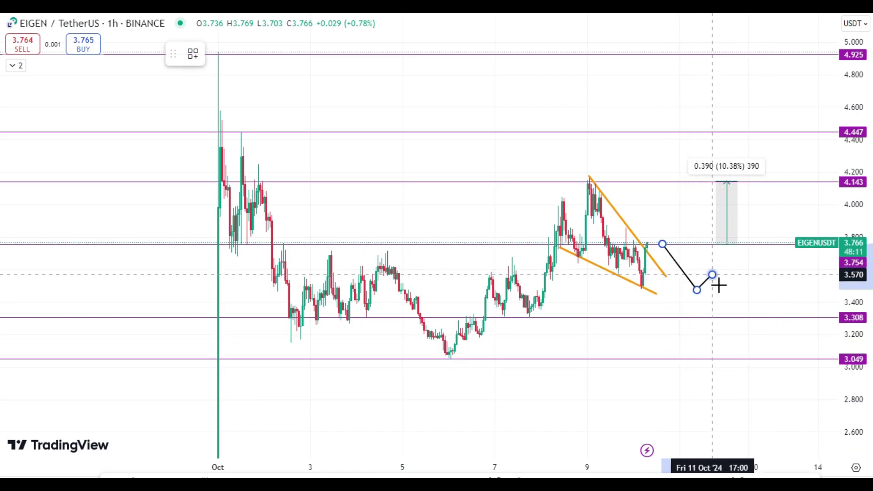
click(746, 321)
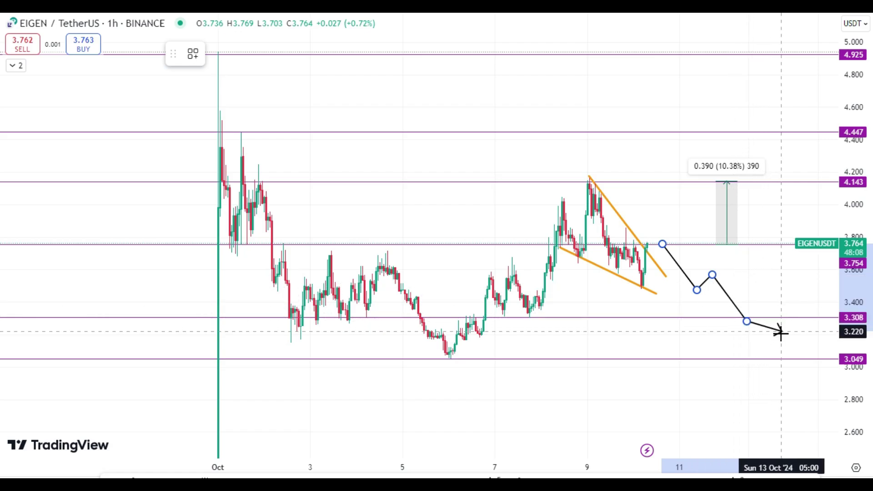
click(779, 299)
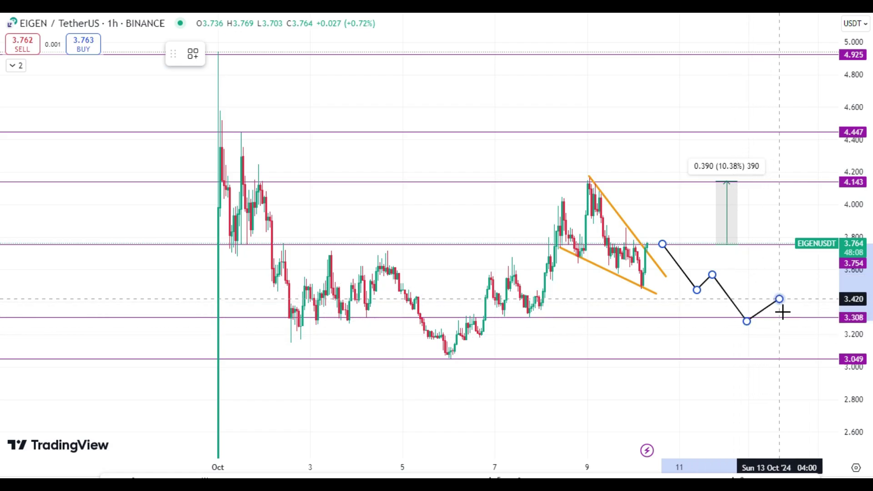
double_click(800, 362)
click(794, 414)
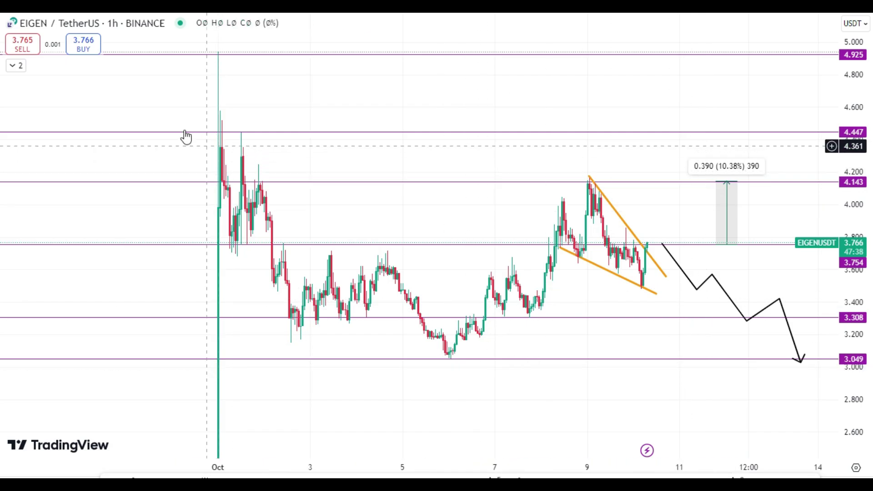
- Expand the indicator legend and inspect the orange wedge and black projected path drawings
click(16, 67)
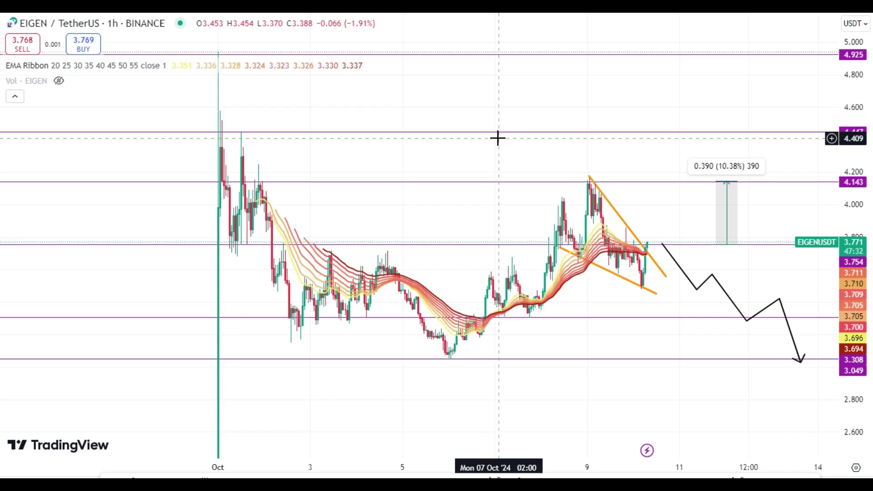
click(652, 262)
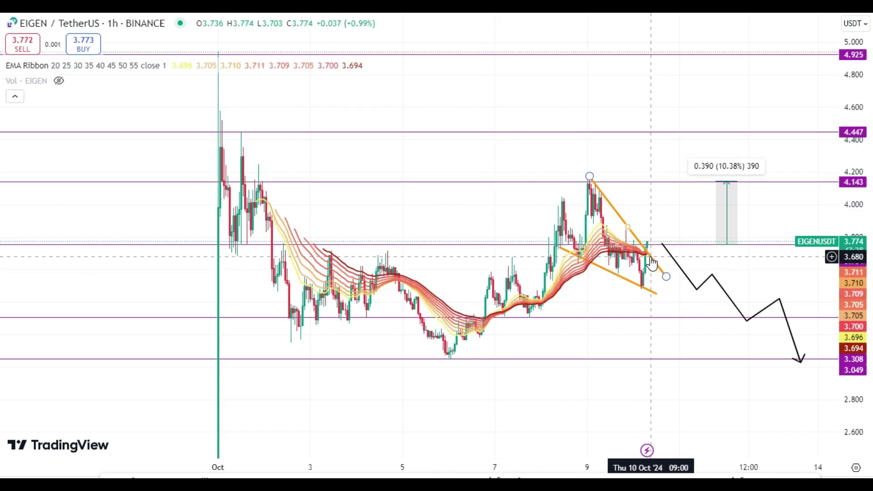
click(662, 244)
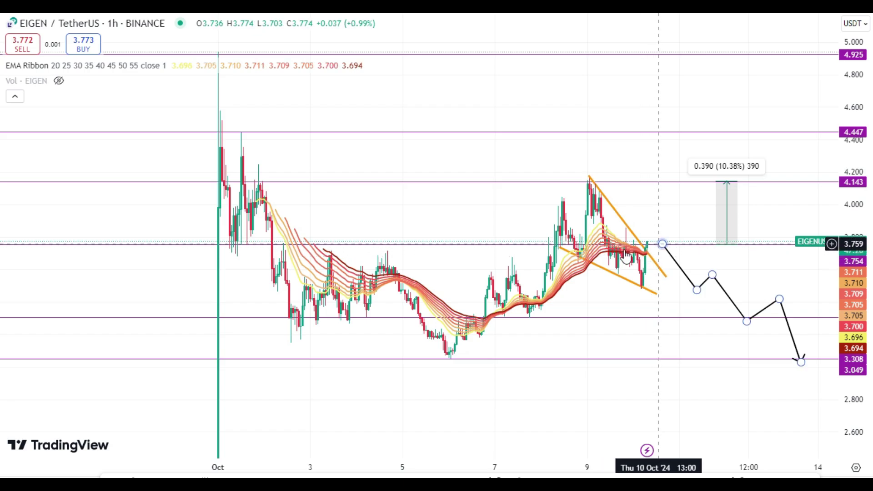
click(654, 258)
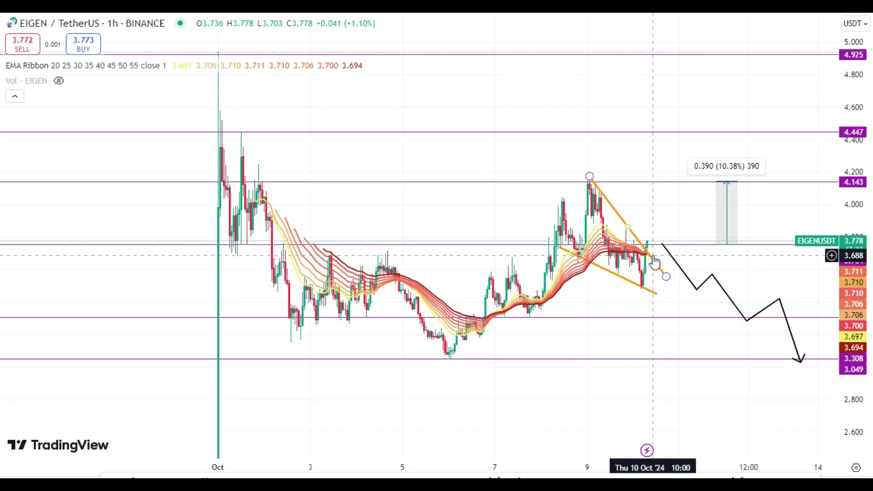
click(13, 171)
- Hide the EMA Ribbon indicator and turn on the Vol volume bars
mouse_move(93, 71)
click(178, 68)
mouse_move(65, 86)
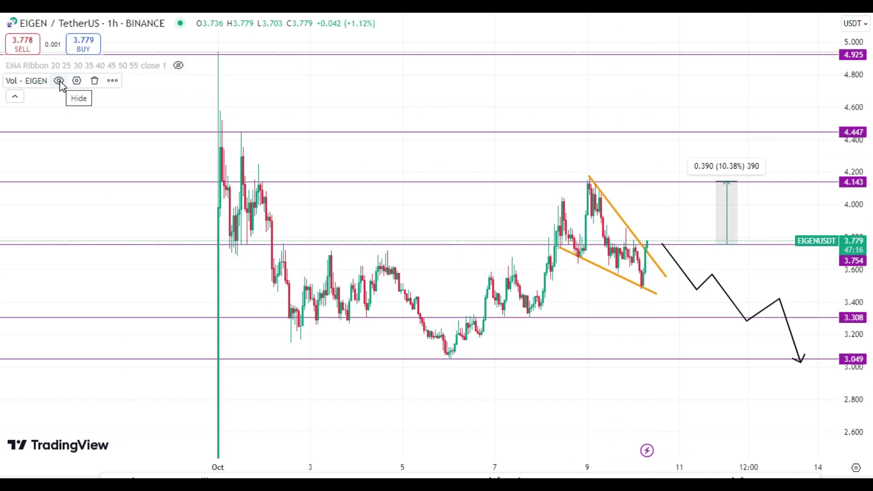
click(59, 81)
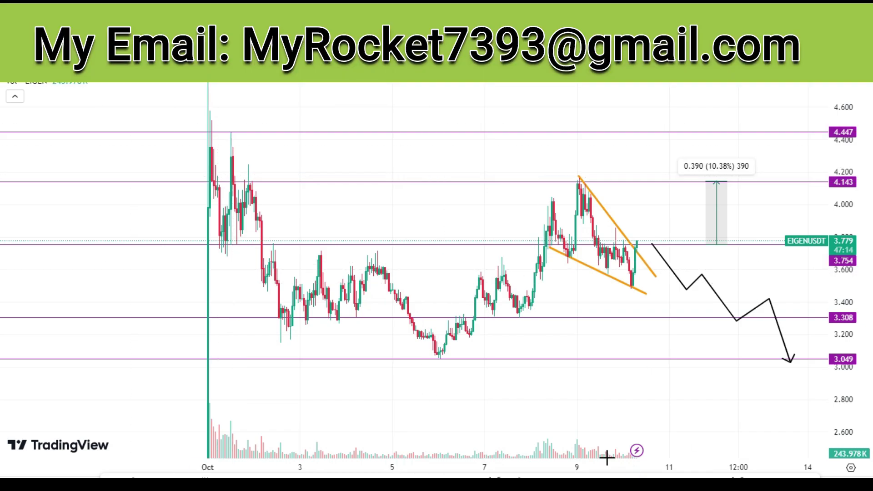
- Hide the volume bars and anchor a Trend-Based Fib Extension at the October 1 high
click(59, 83)
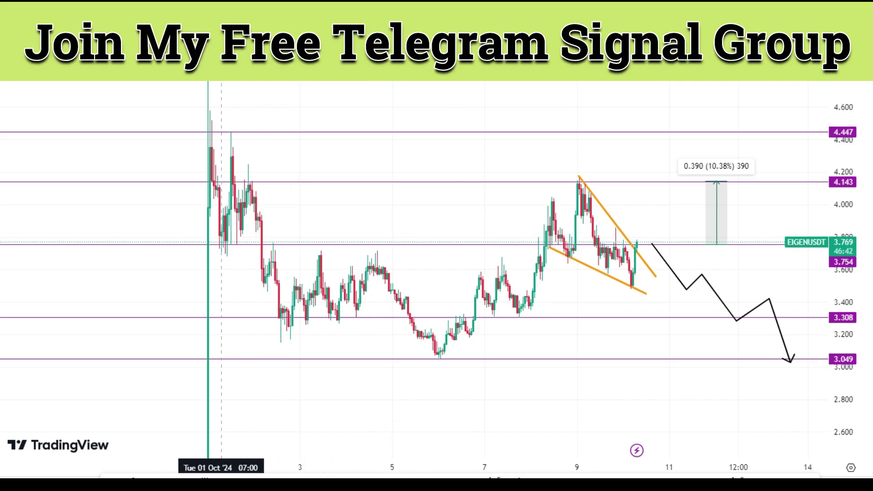
click(239, 78)
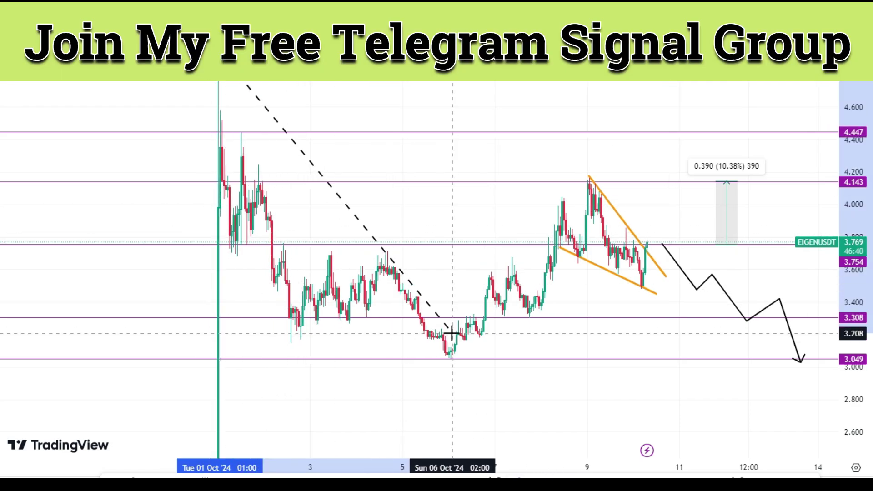
- Set the Fib extension's points at the October 6 low and near 4.176, then pan to lower levels
click(448, 360)
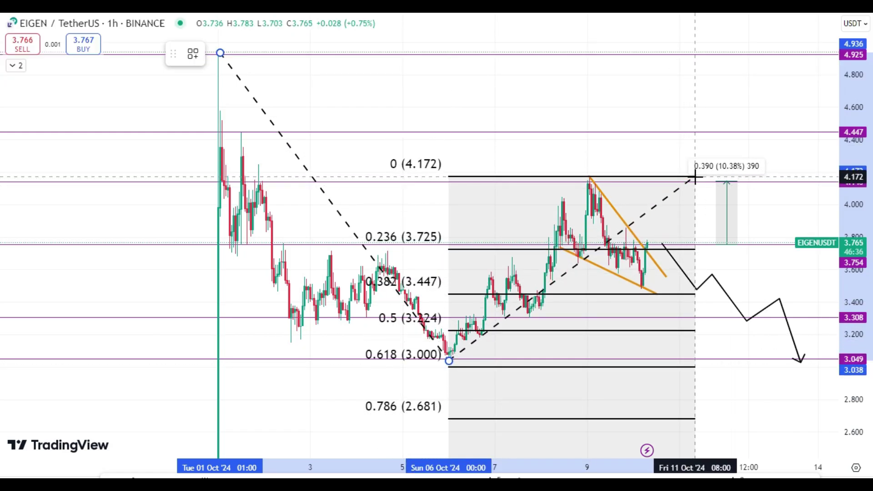
click(696, 177)
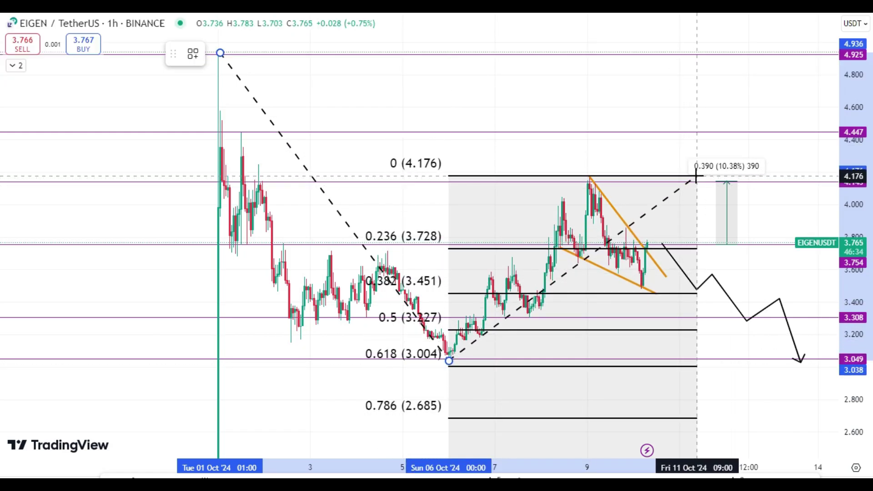
drag(627, 149, 603, 99)
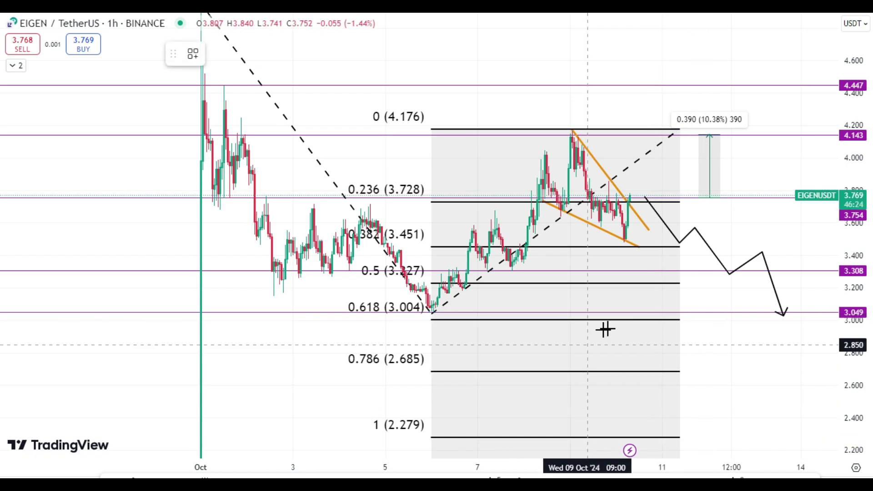
- Add a horizontal line at 2.692 and move another onto the 1.618 level at 1.108
click(638, 370)
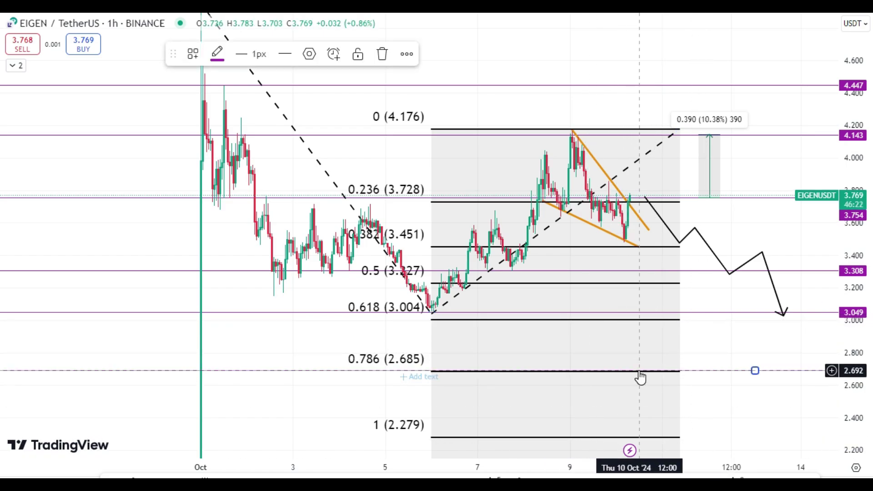
drag(857, 348, 865, 450)
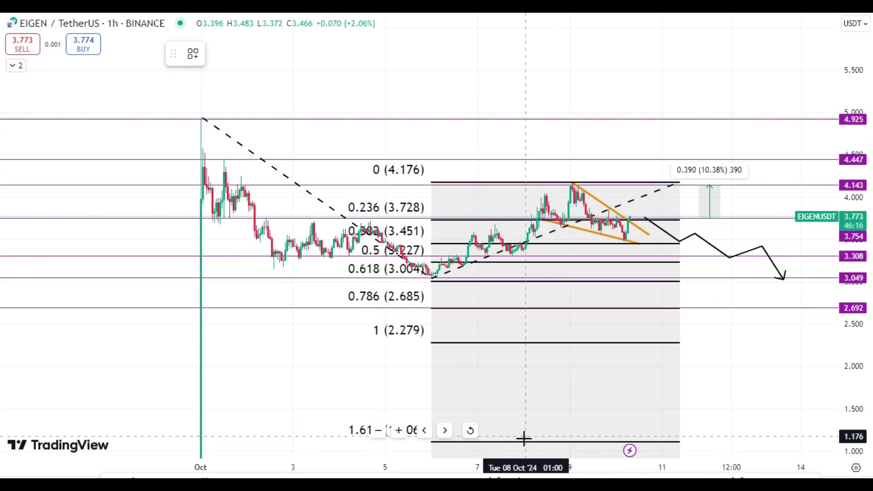
click(774, 384)
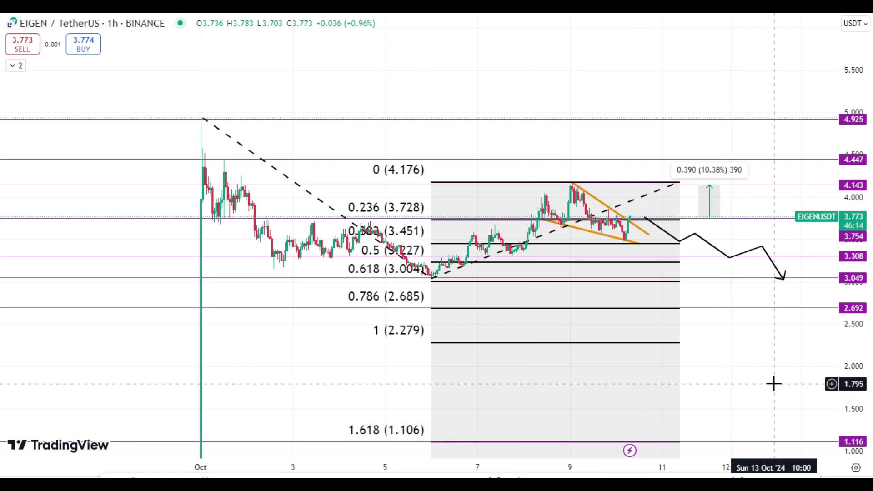
click(717, 442)
drag(719, 442, 722, 442)
click(726, 378)
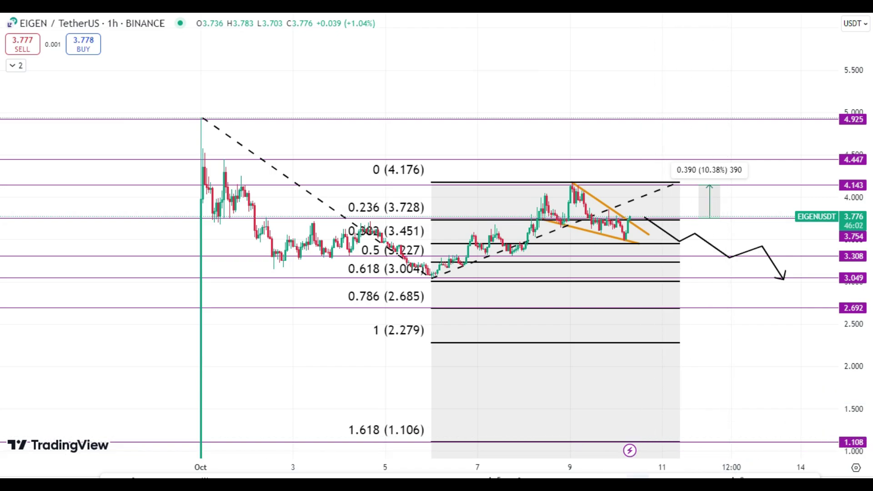
- Add a horizontal support line at 2.279 and compress the price scale to fit the range
click(684, 343)
click(737, 377)
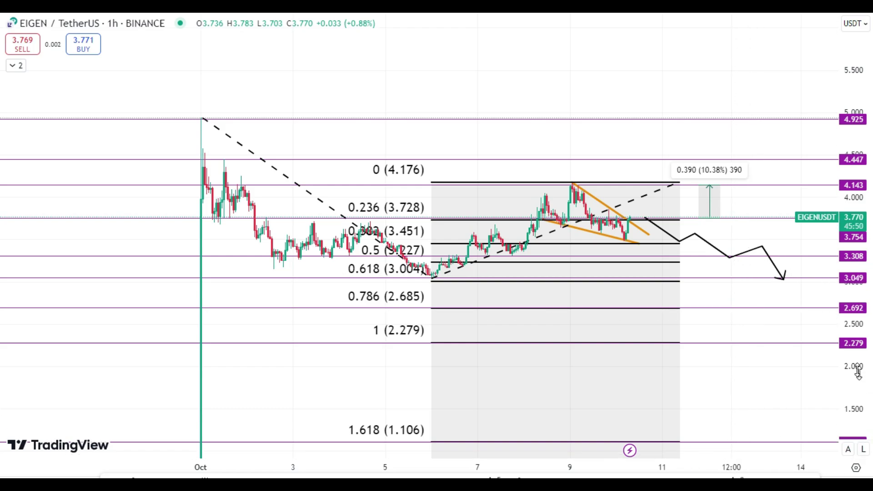
drag(861, 393, 862, 406)
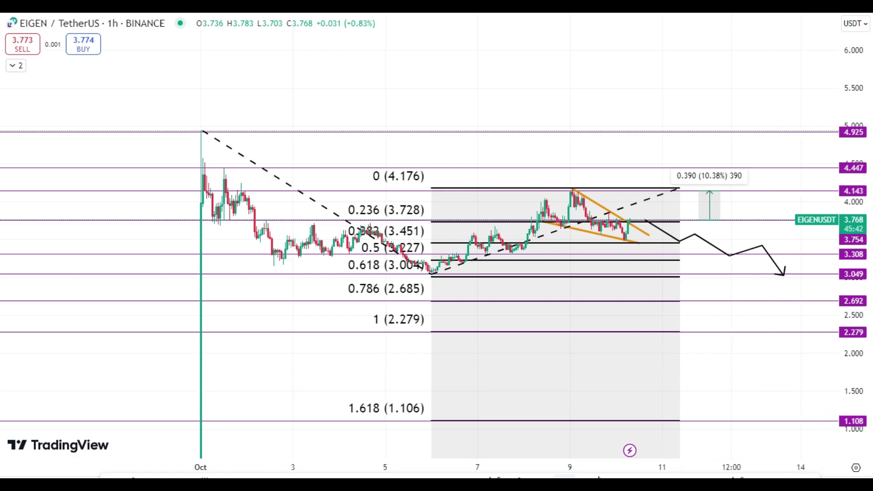
- Place price tags at 1.106, 2.279, 2.702 and 3.014 beside the Fibonacci levels
click(727, 421)
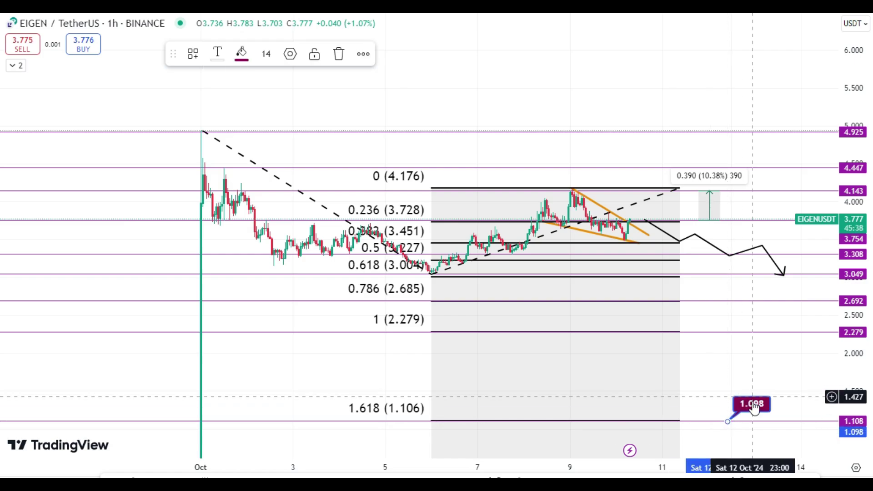
drag(752, 406, 753, 400)
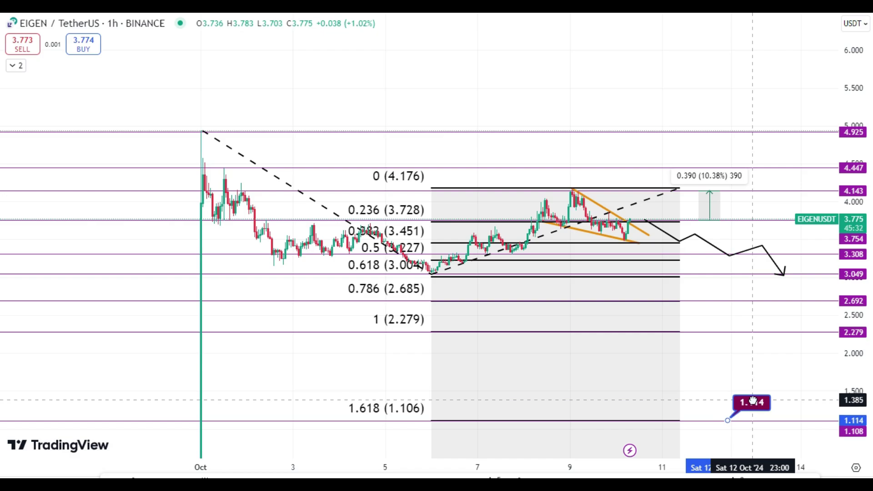
drag(753, 400, 754, 401)
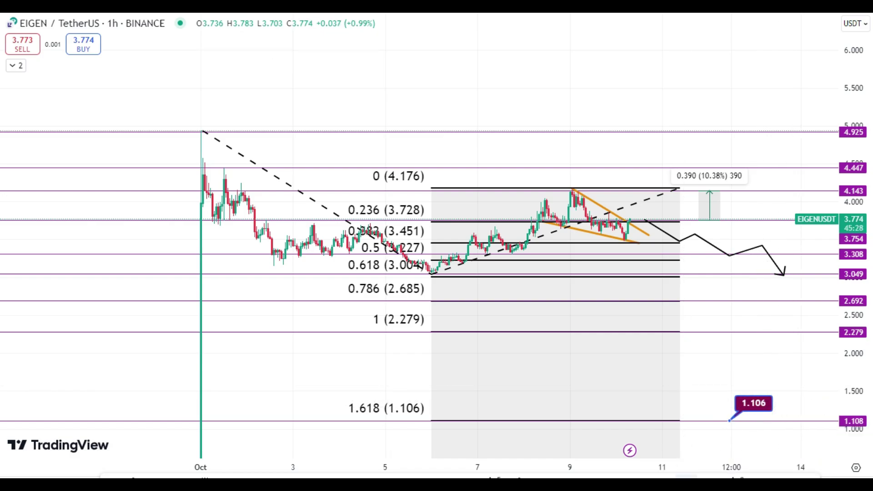
click(768, 332)
click(754, 475)
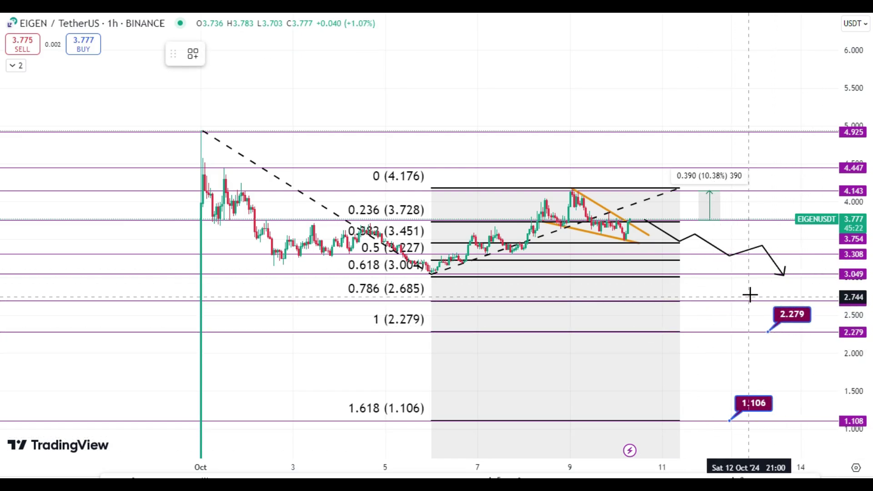
click(735, 300)
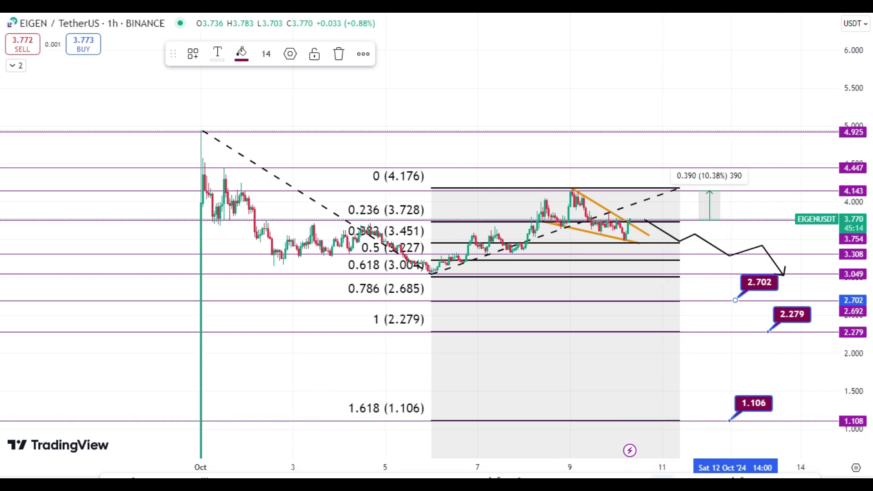
click(834, 288)
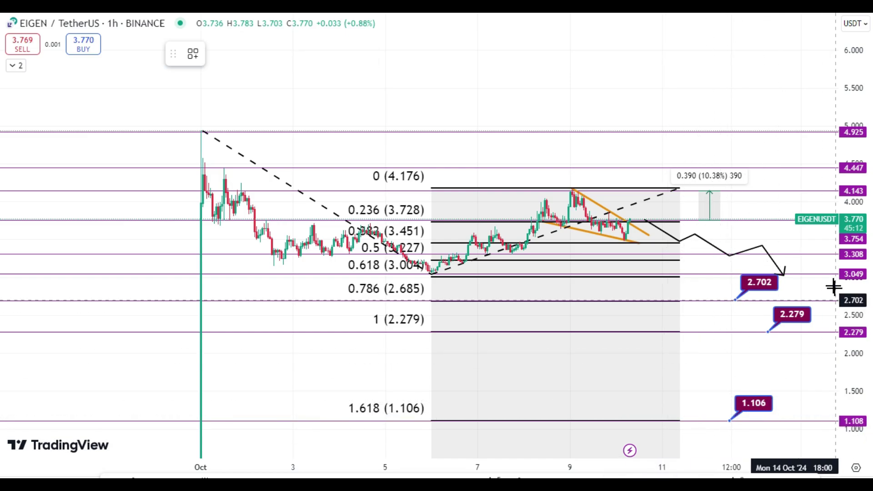
click(801, 273)
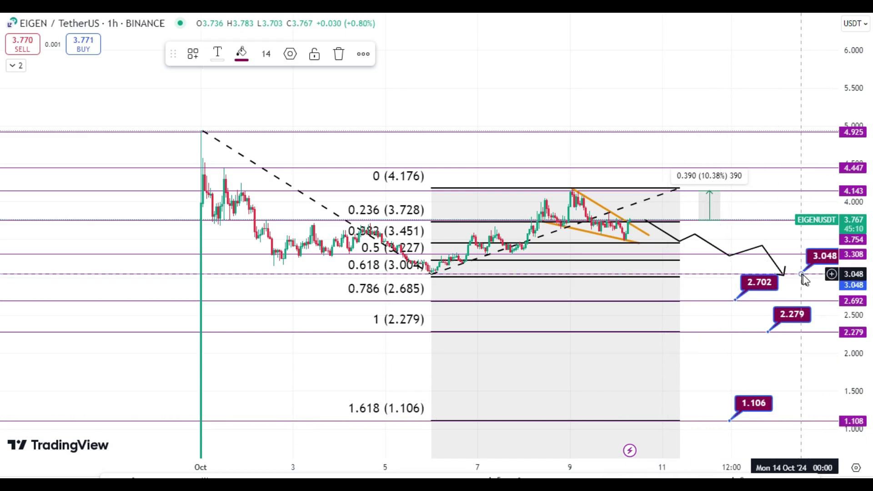
mouse_move(812, 263)
mouse_down()
mouse_move(805, 258)
mouse_move(781, 285)
mouse_move(756, 285)
mouse_up()
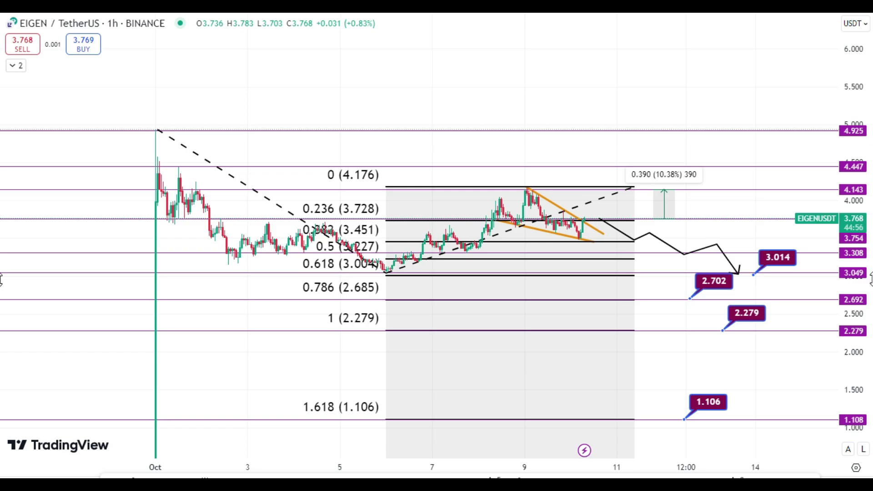
- Delete the Fibonacci extension and the 0.390 price-range measurement, then zoom in vertically
click(634, 188)
key(Delete)
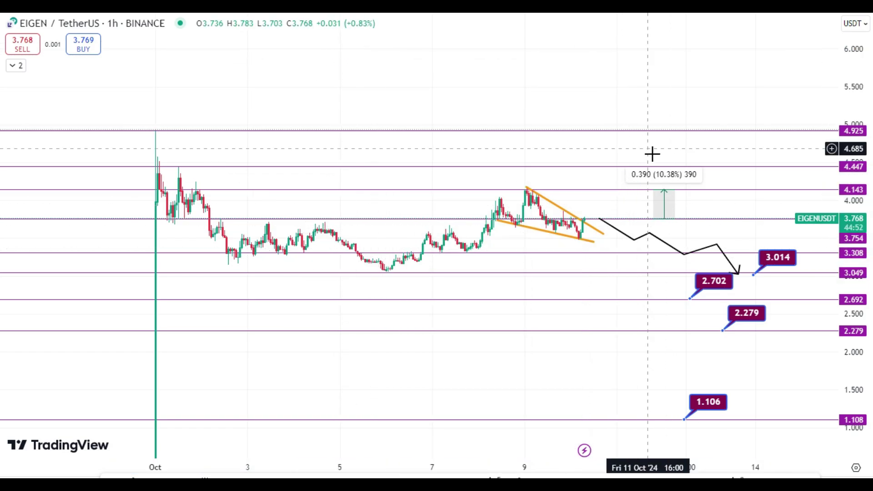
click(673, 190)
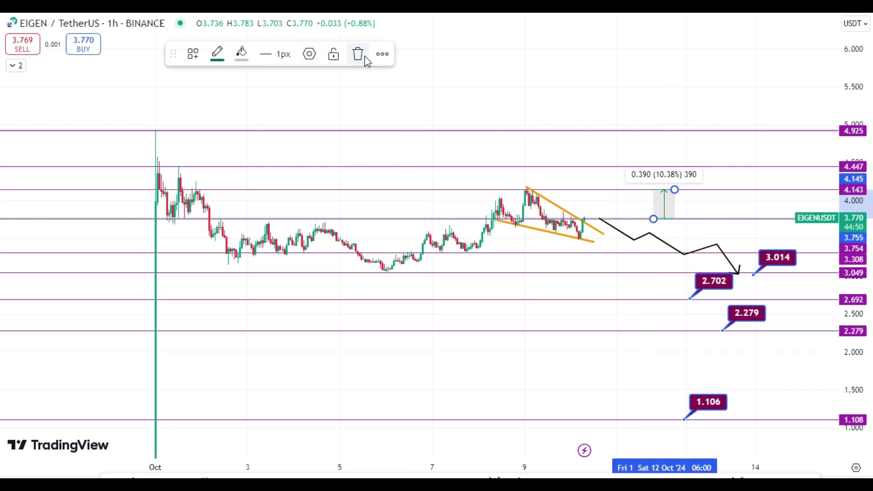
click(358, 54)
scroll(399, 119, down, 2)
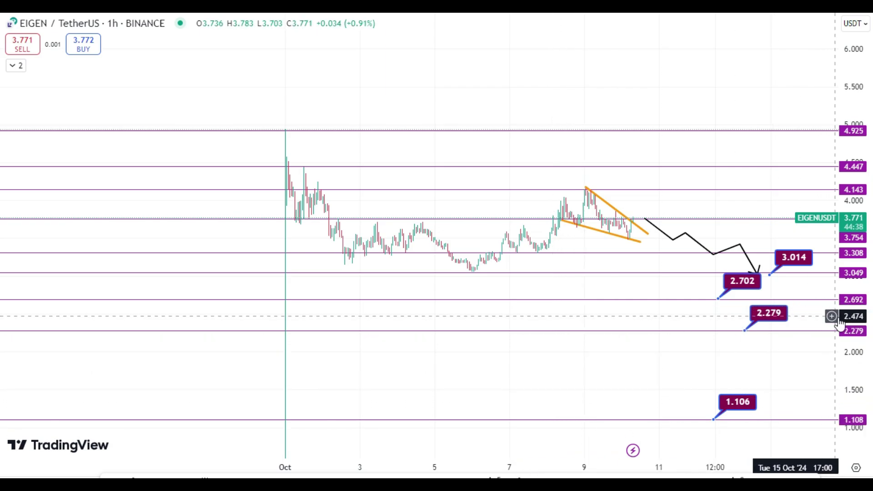
drag(860, 337, 859, 241)
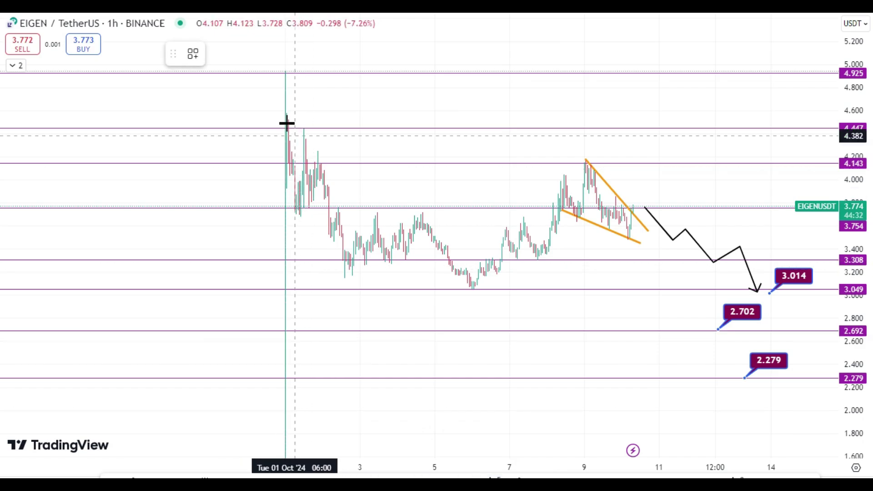
- Draw a Fibonacci retracement from the 4.931 high down to 2.280
click(284, 71)
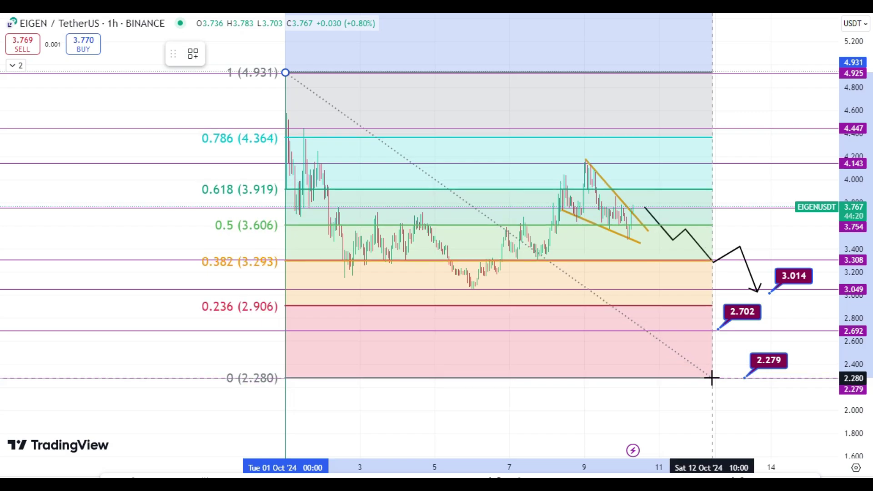
click(712, 377)
click(759, 195)
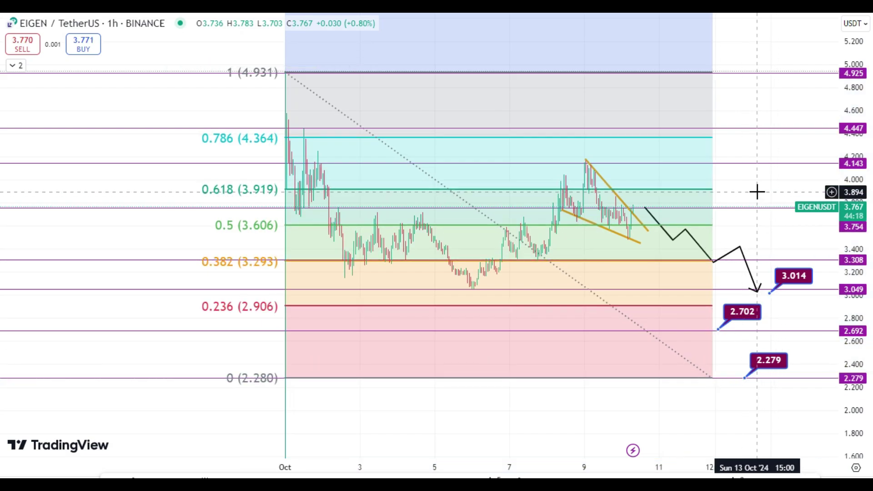
- Add a horizontal line at 6.562 on the Fibonacci's 1.618 level
drag(740, 195, 736, 278)
drag(866, 68, 865, 132)
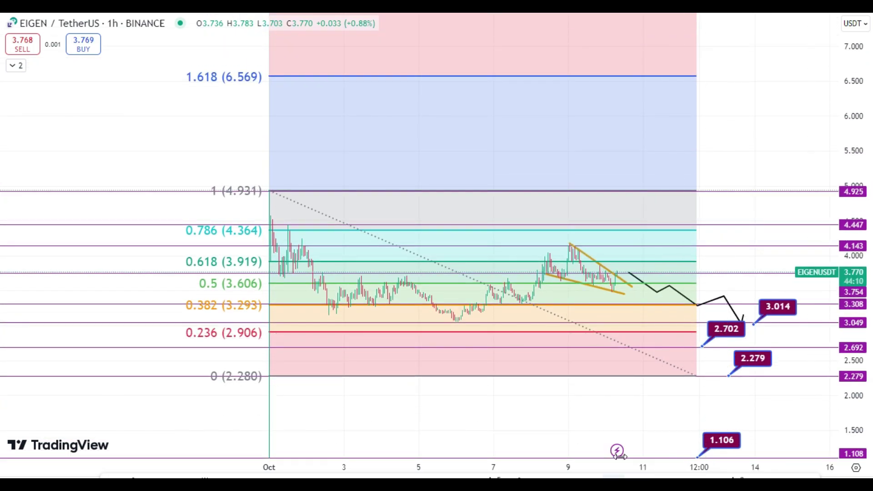
key(alt+h)
click(695, 76)
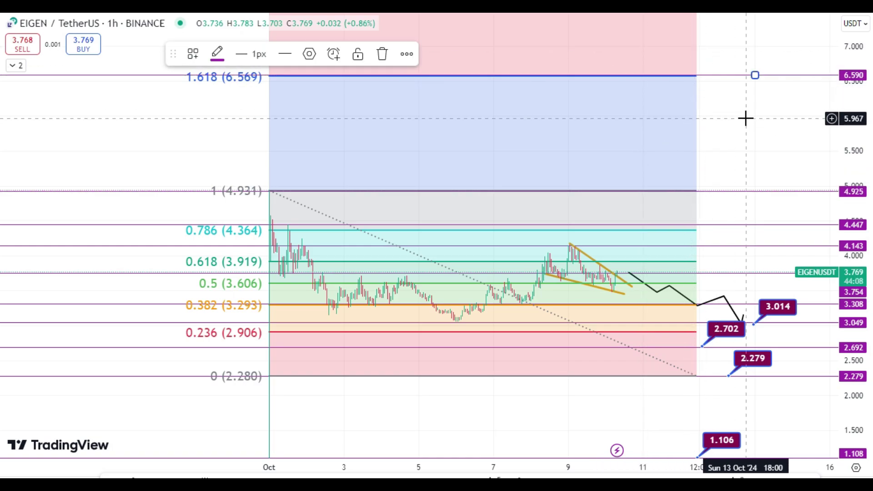
mouse_move(810, 75)
mouse_down()
mouse_move(814, 82)
mouse_move(851, 72)
mouse_move(854, 128)
mouse_up()
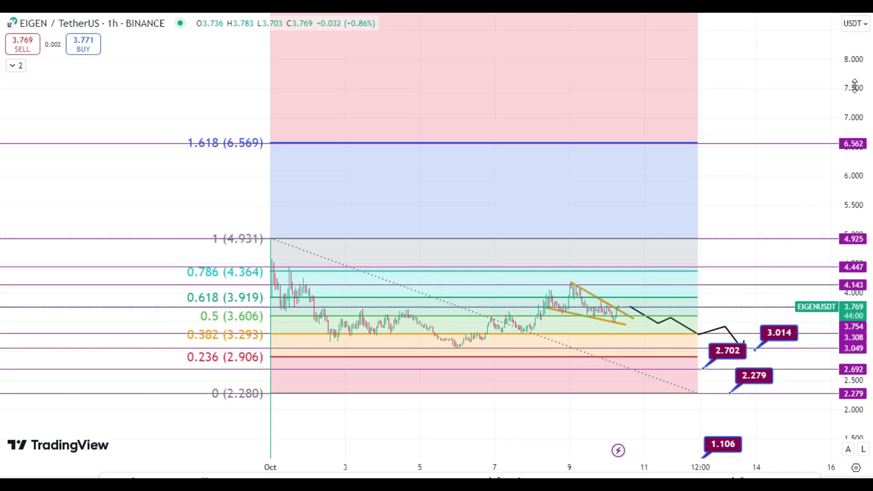
drag(854, 82, 855, 109)
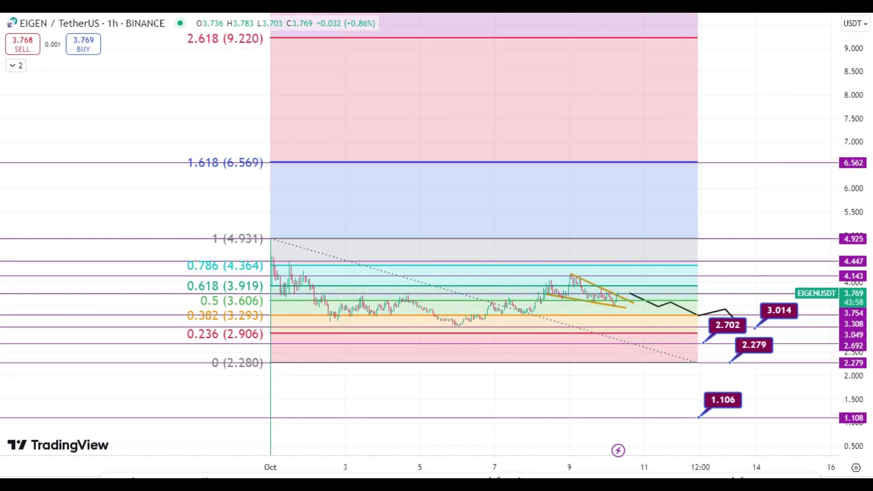
- Add horizontal lines at 9.224 and 13.504 on the 2.618 and 4.236 Fibonacci levels
click(699, 36)
drag(756, 88, 756, 199)
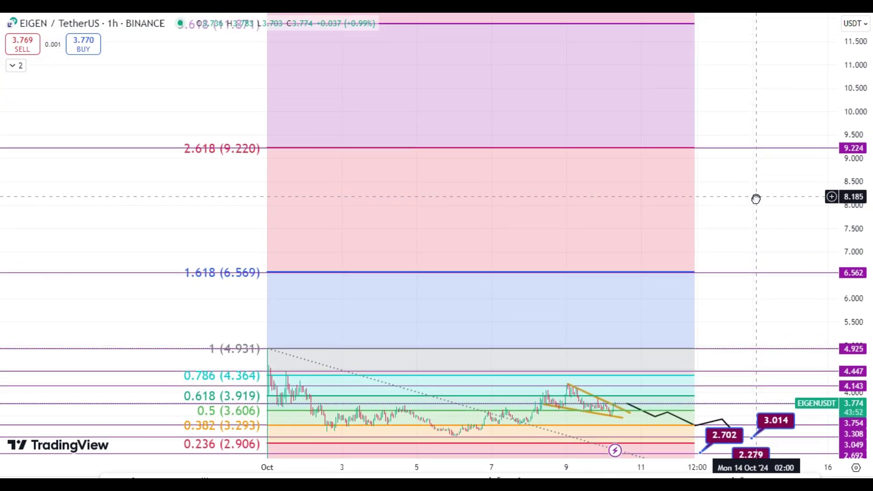
drag(859, 63, 864, 74)
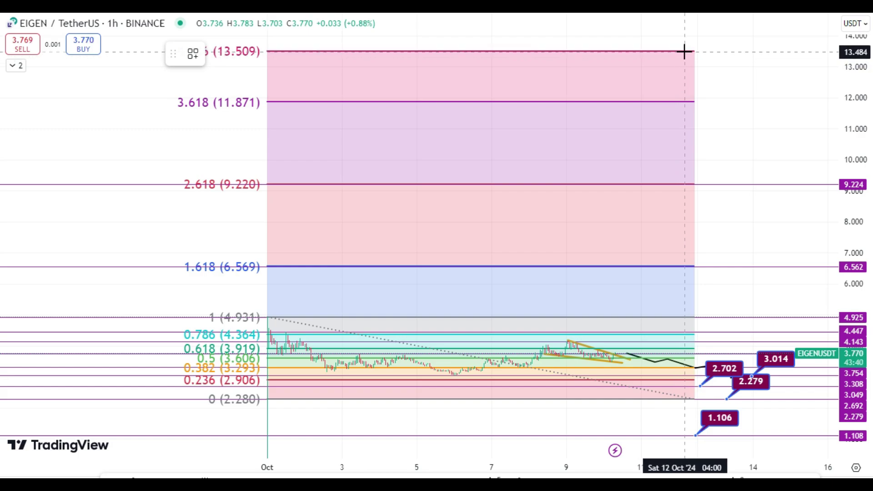
click(685, 51)
drag(753, 129, 717, 123)
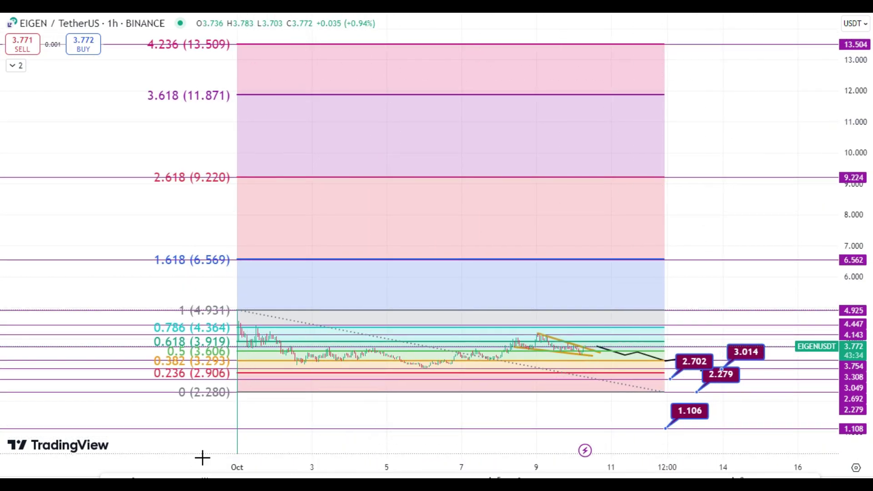
- Measure a price range from 1.108 up to 13.504, reading 12.397 (1,098.81%)
shift+click(769, 392)
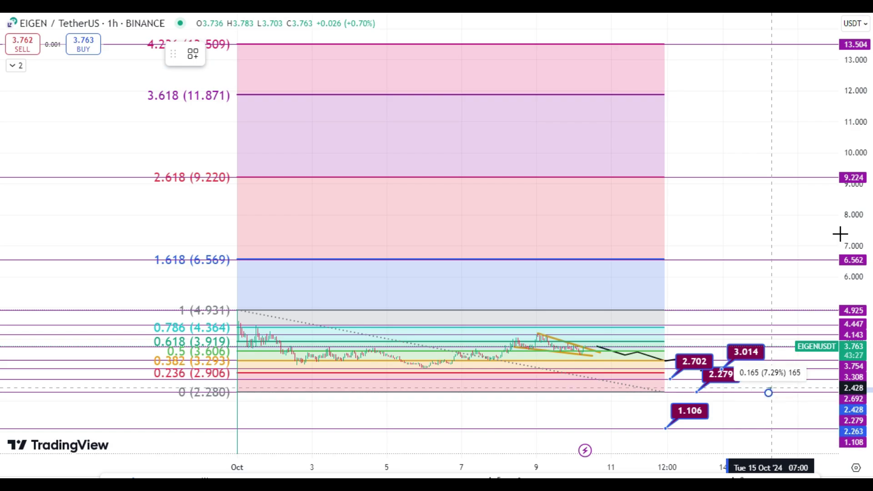
click(799, 44)
click(723, 105)
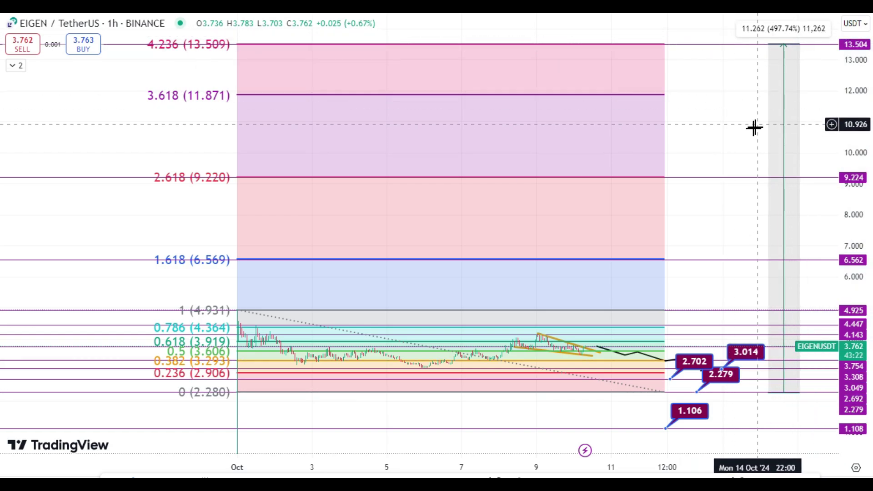
drag(743, 131, 696, 133)
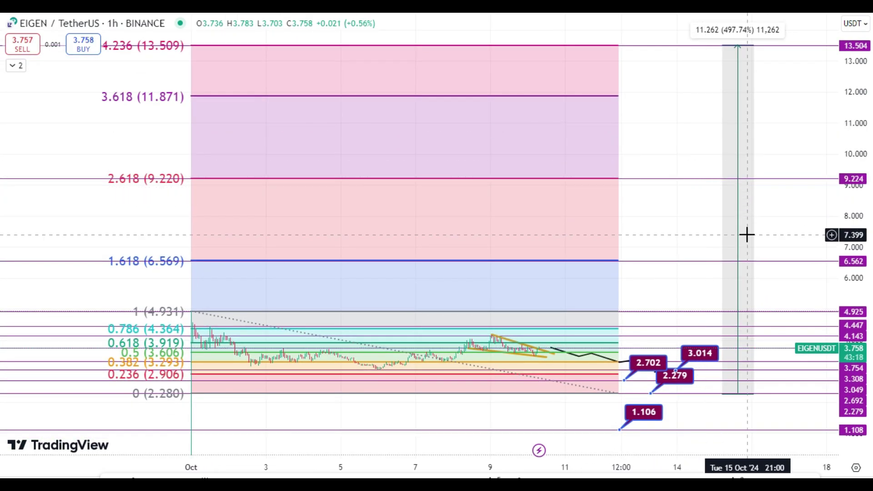
click(723, 400)
drag(723, 402, 730, 429)
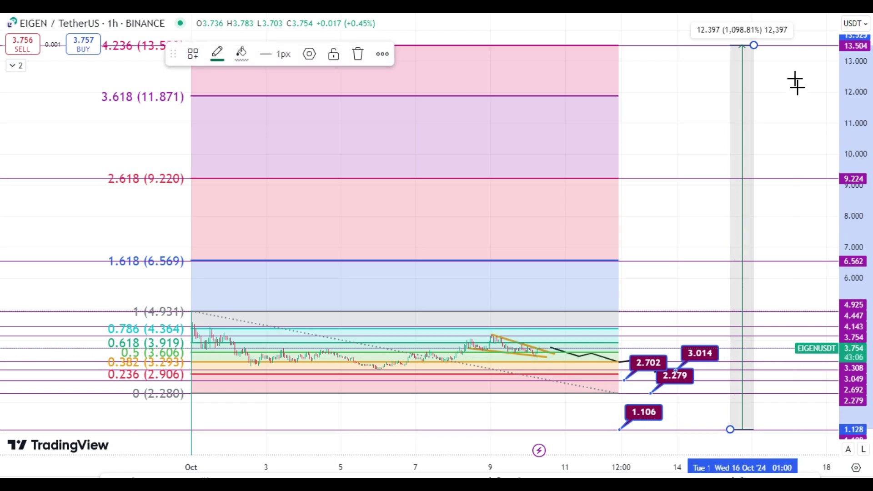
click(799, 108)
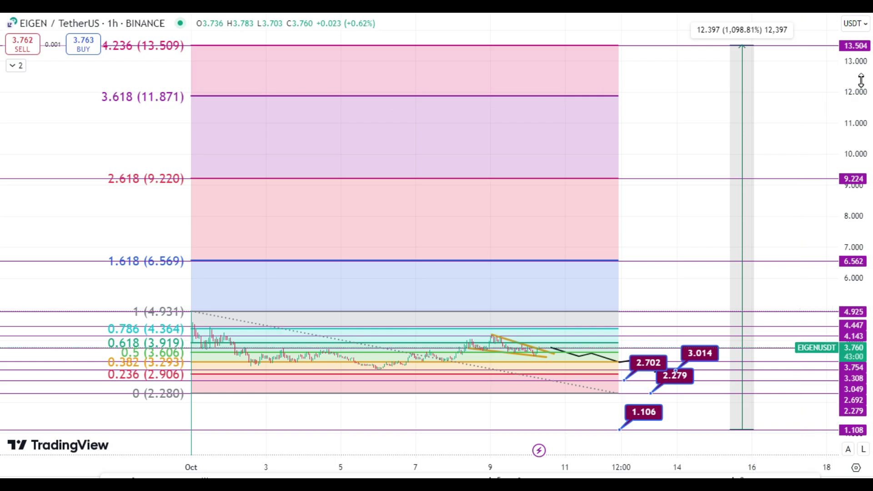
drag(859, 80, 863, 132)
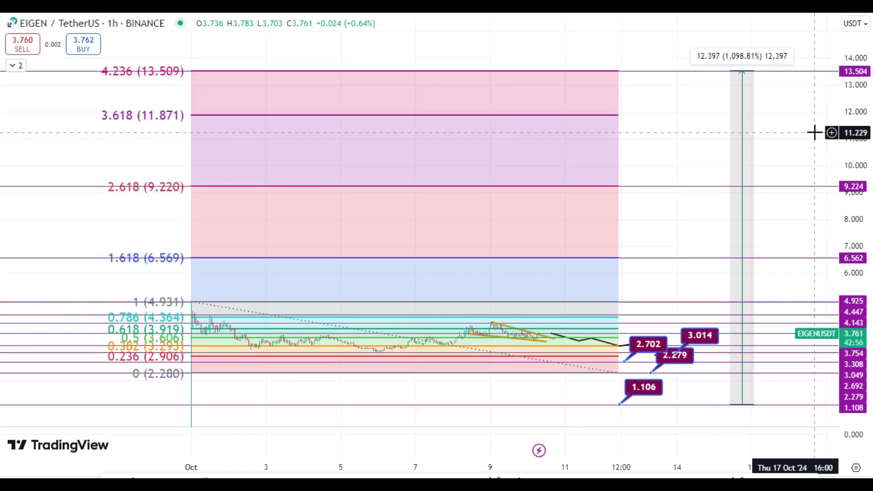